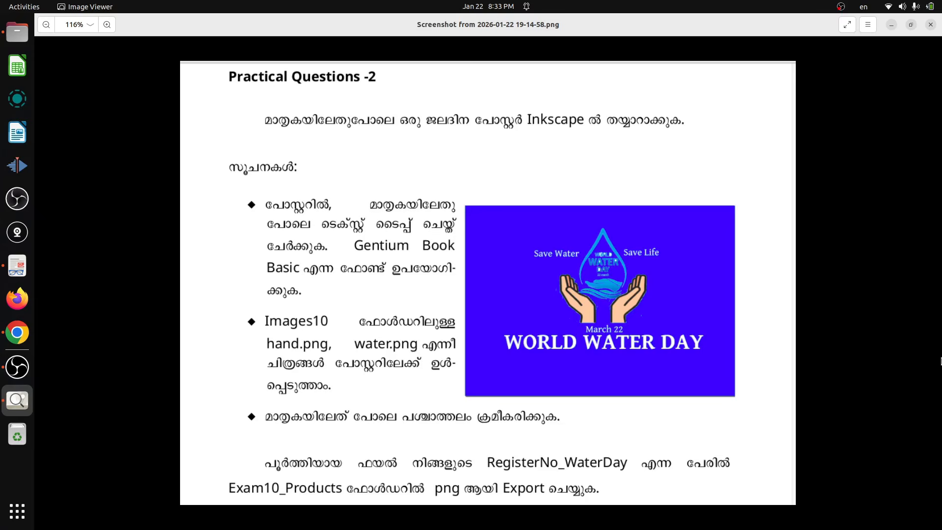
- Minimise the reference poster, launch Inkscape and start a new blank document
{"action": "left_click", "coordinate": [891, 25]}
{"action": "left_click", "coordinate": [17, 511]}
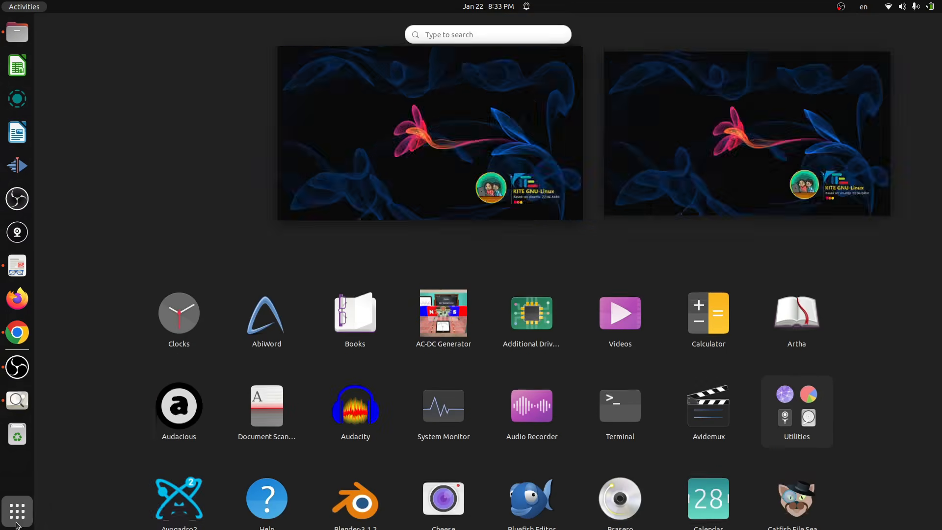
{"action": "type", "text": "ink"}
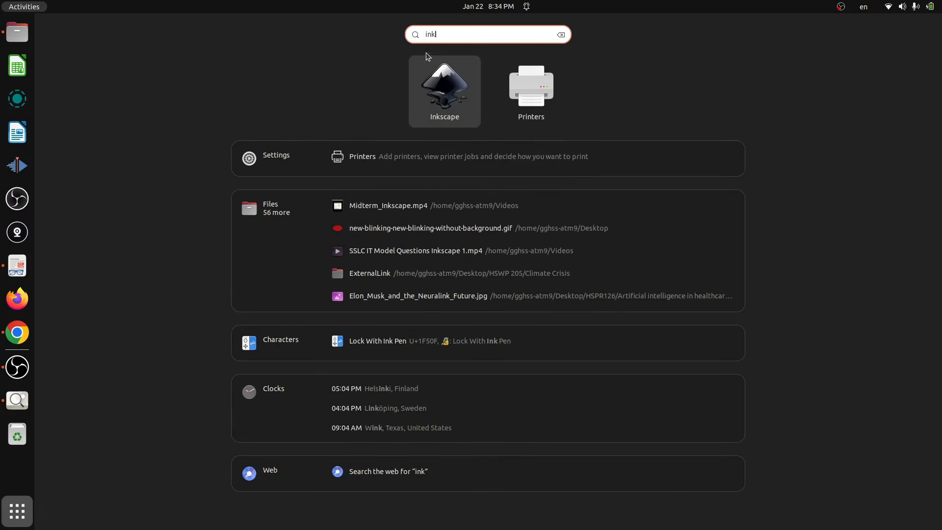
{"action": "left_click", "coordinate": [448, 102]}
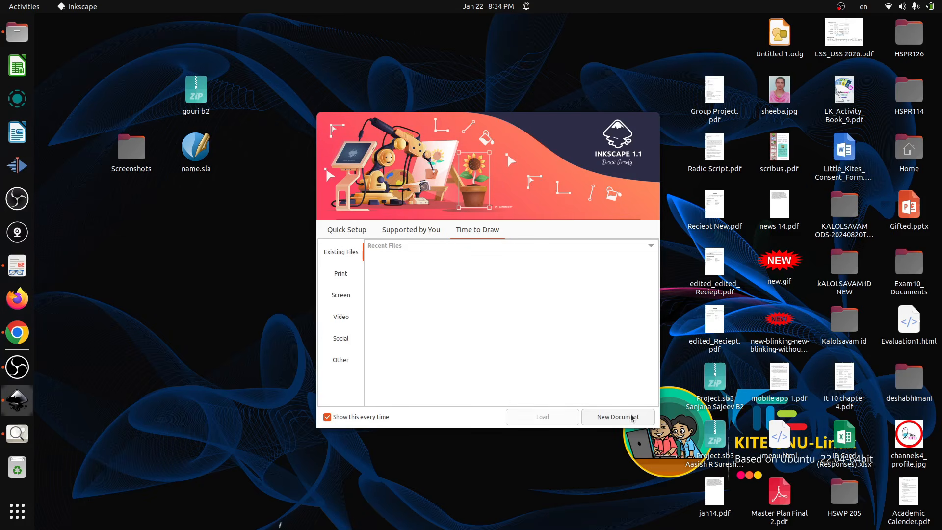
{"action": "left_click", "coordinate": [631, 418]}
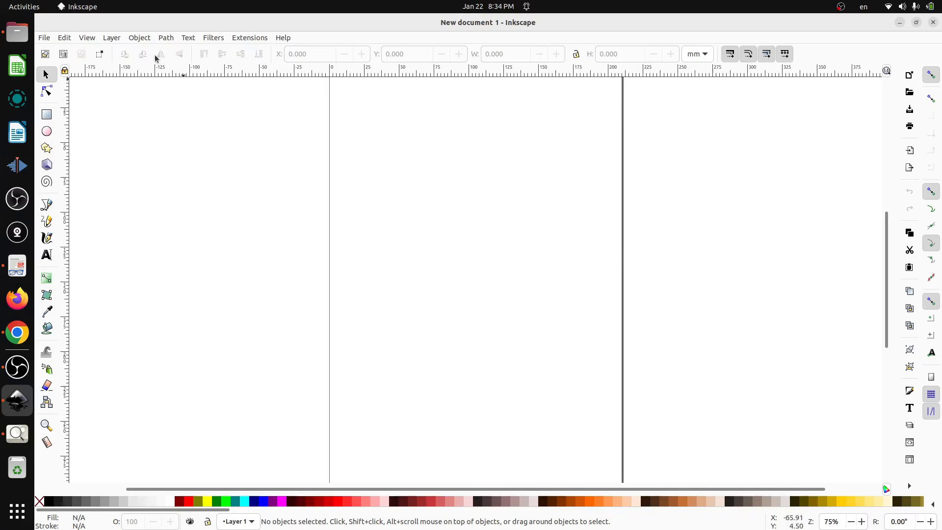
- Turn off the page border in the document properties
{"action": "left_click", "coordinate": [45, 38]}
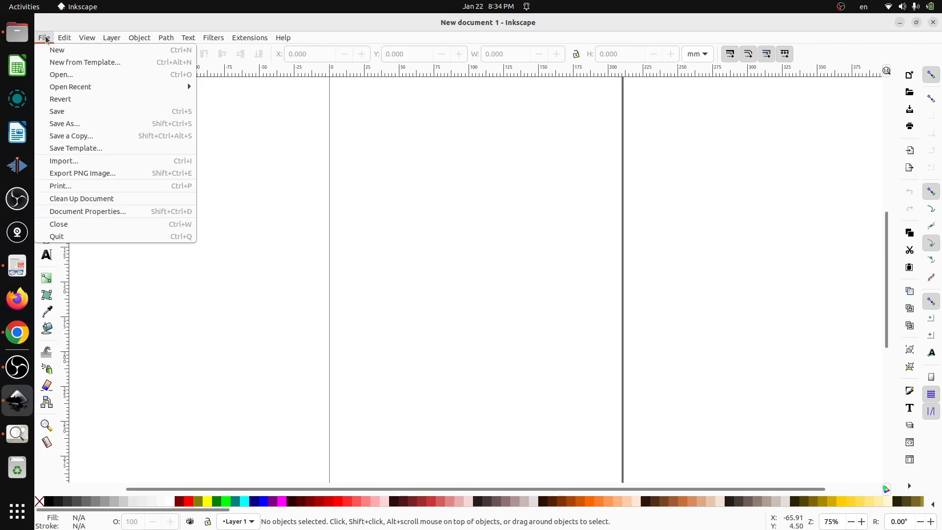
{"action": "left_click", "coordinate": [116, 212]}
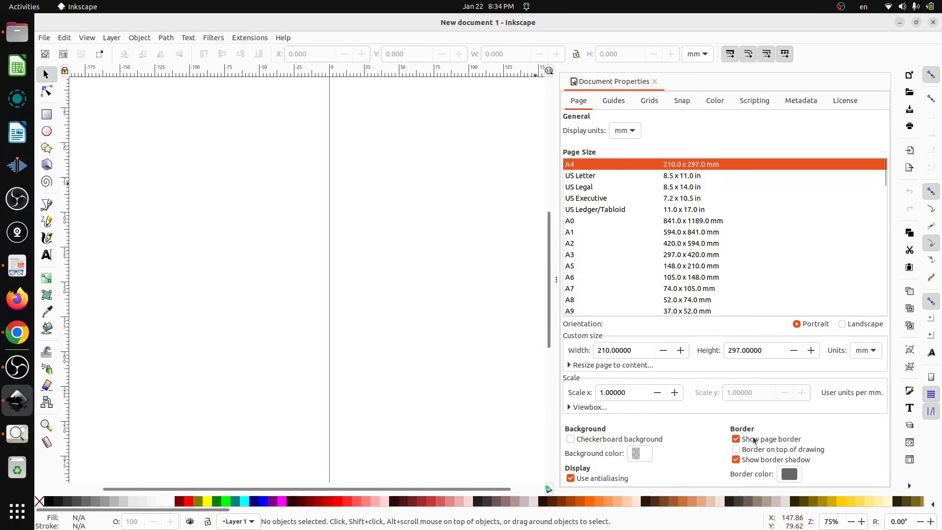
{"action": "left_click", "coordinate": [754, 439]}
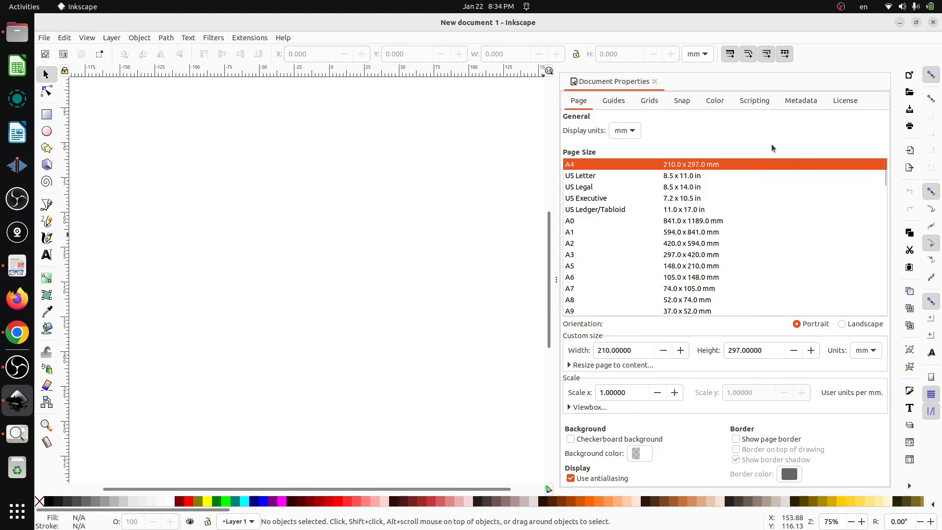
{"action": "left_click", "coordinate": [654, 81]}
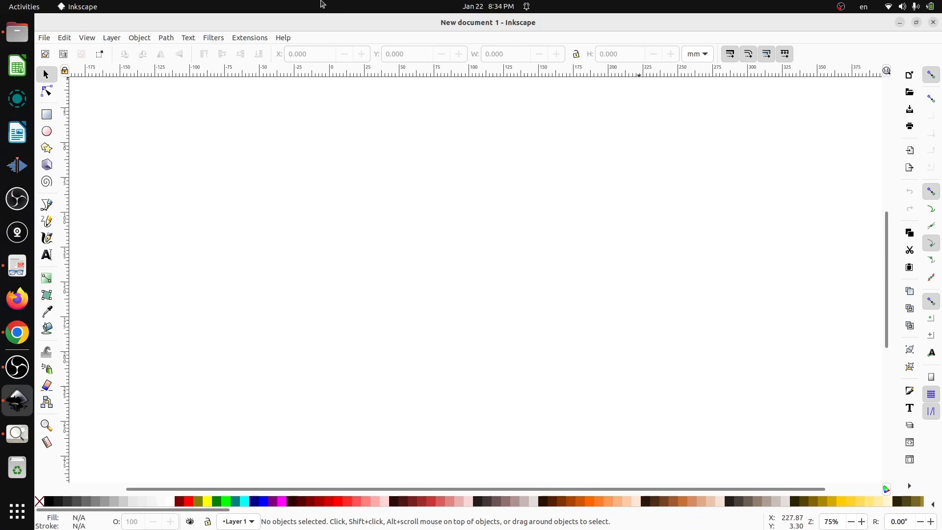
- Draw a rectangle about 287 by 207 mm as the poster background and fill it with blue
{"action": "left_click", "coordinate": [49, 117]}
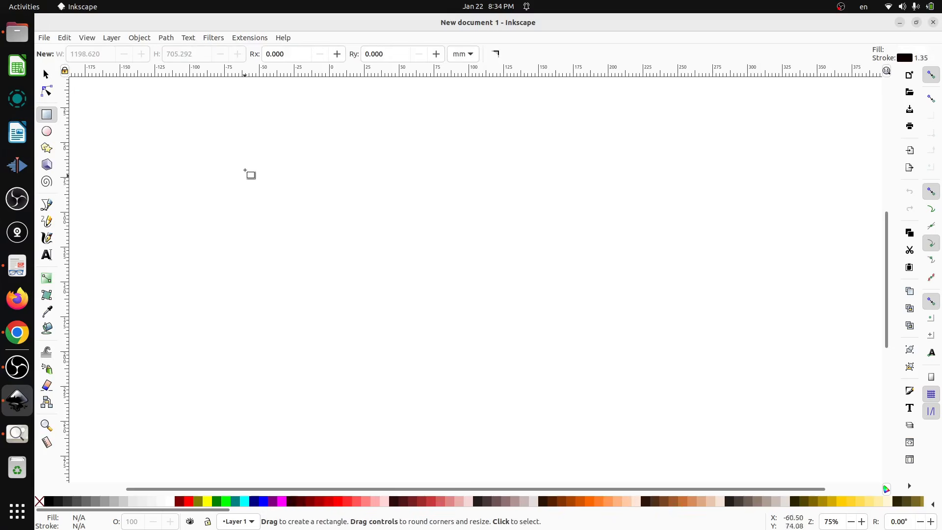
{"action": "left_click_drag", "start_coordinate": [239, 141], "coordinate": [640, 427]}
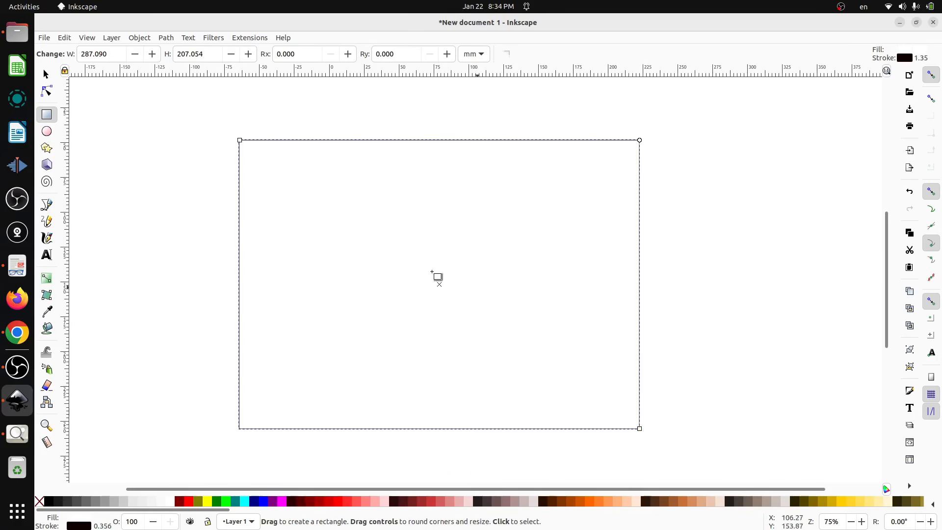
{"action": "left_click", "coordinate": [263, 501]}
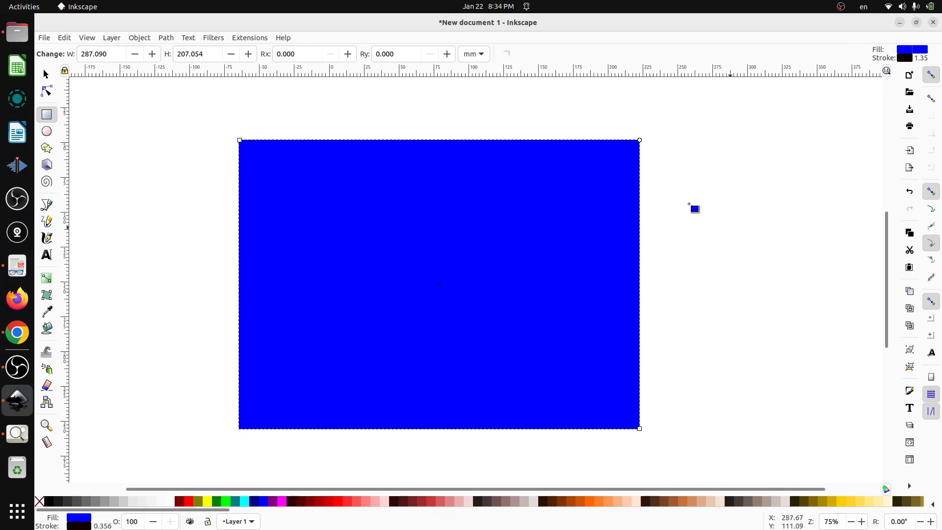
- Add the text "Save Water" in the upper-left area of the blue rectangle
{"action": "left_click", "coordinate": [46, 255]}
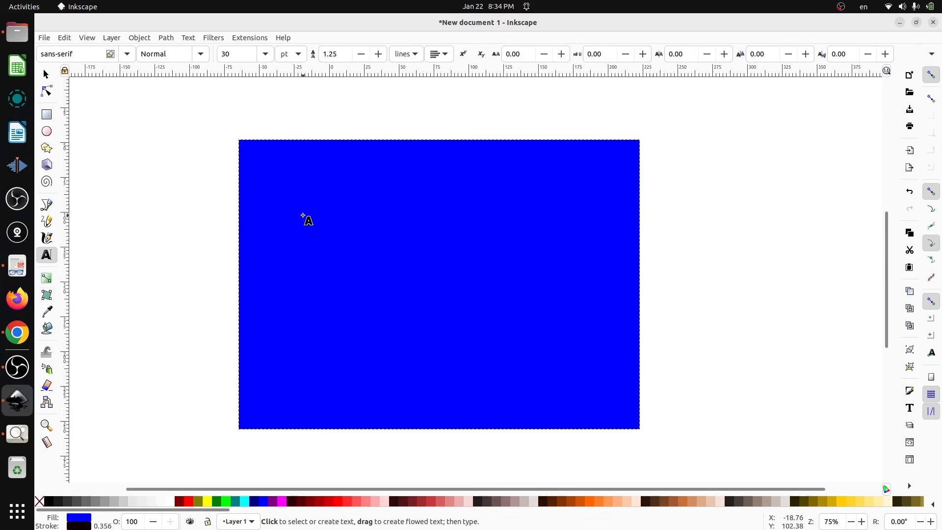
{"action": "left_click", "coordinate": [302, 216]}
{"action": "type", "text": "Save"}
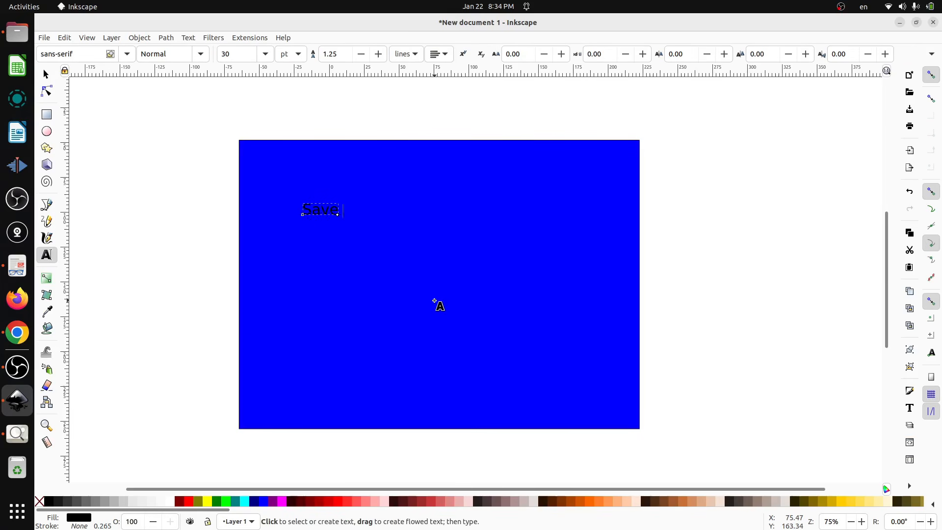
{"action": "type", "text": " Water"}
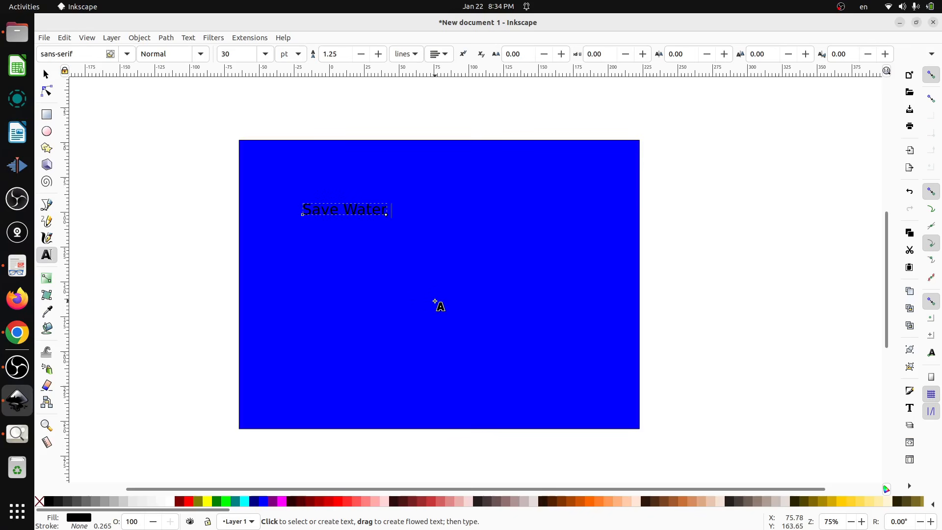
- Set the whole "Save Water" text in the Gentium Book Basic font and colour it white
{"action": "key", "text": "ctrl+a"}
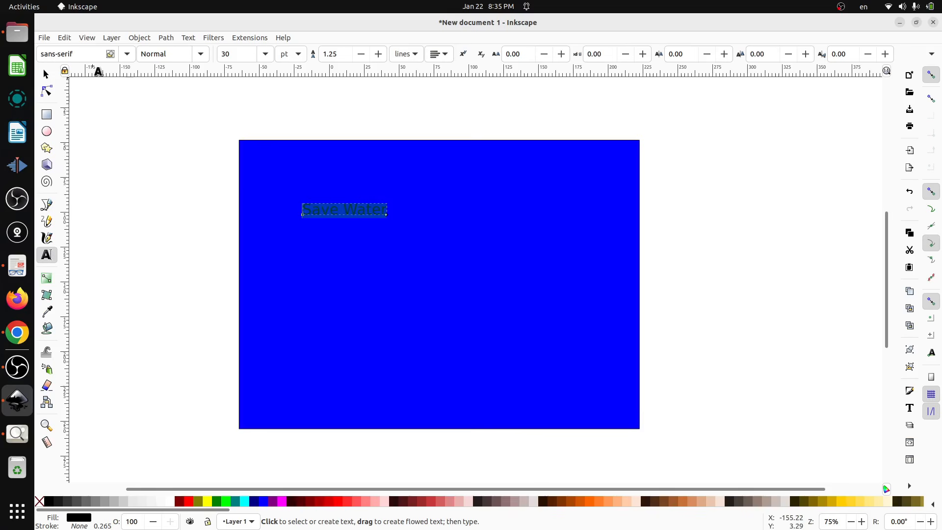
{"action": "triple_click", "coordinate": [79, 53]}
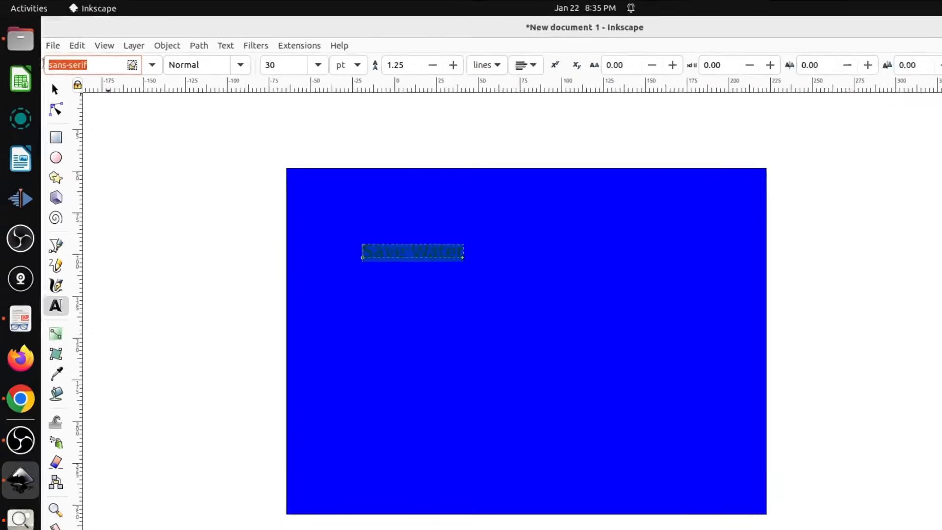
{"action": "type", "text": "ge"}
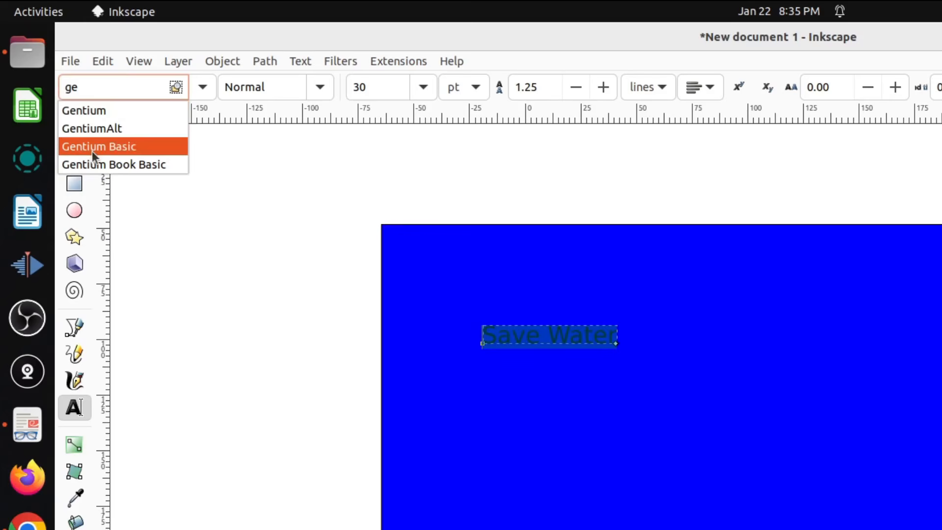
{"action": "left_click", "coordinate": [98, 165]}
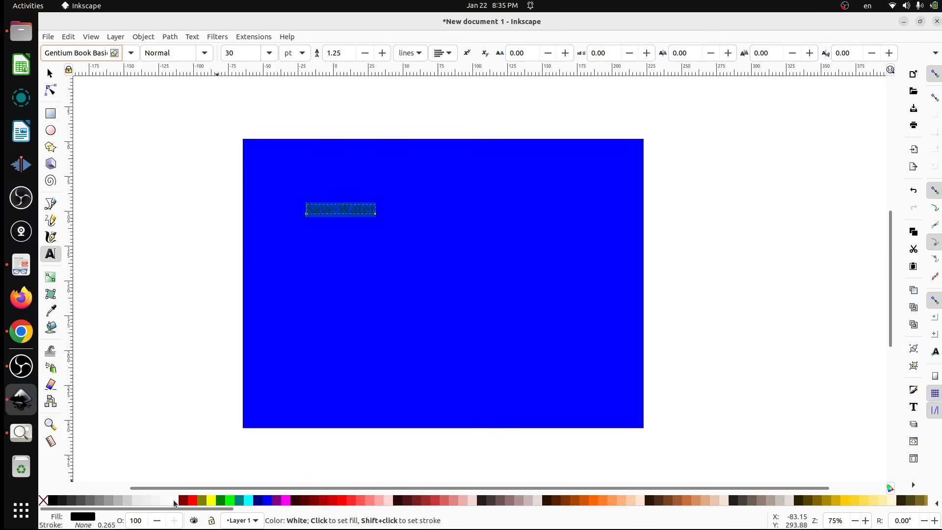
{"action": "left_click", "coordinate": [175, 501]}
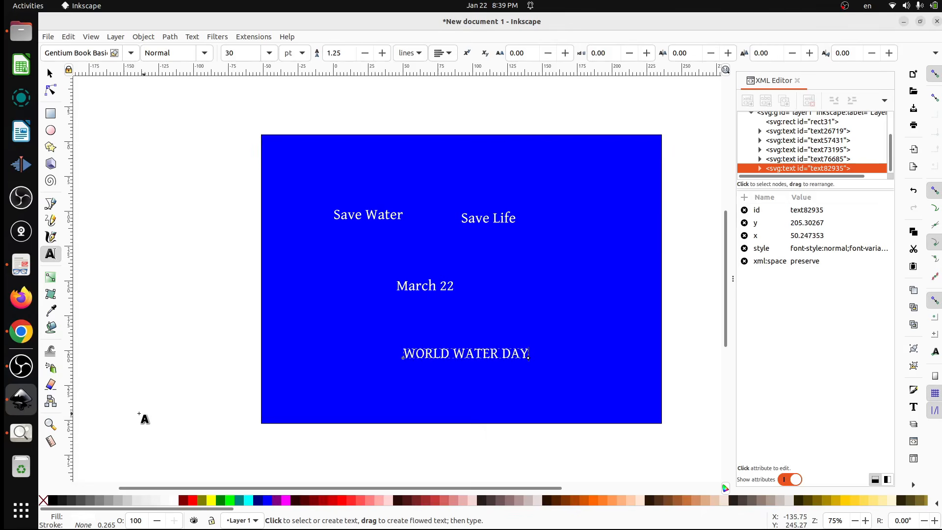
- Check the reference poster, then import hand.png from the Images10 folder in ITModelQuestions_Resources as an embedded image
{"action": "left_click", "coordinate": [22, 447]}
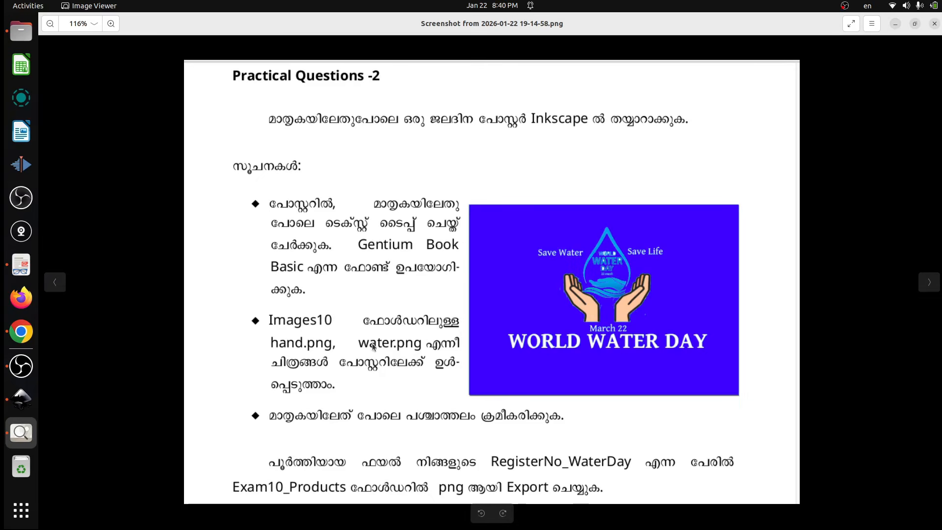
{"action": "left_click", "coordinate": [895, 24]}
{"action": "left_click", "coordinate": [47, 37]}
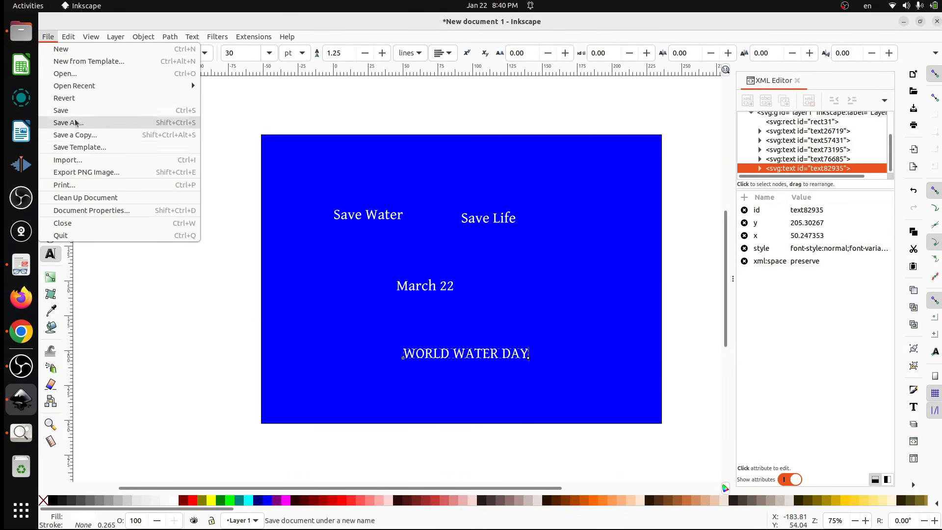
{"action": "left_click", "coordinate": [79, 160]}
{"action": "left_click", "coordinate": [257, 141]}
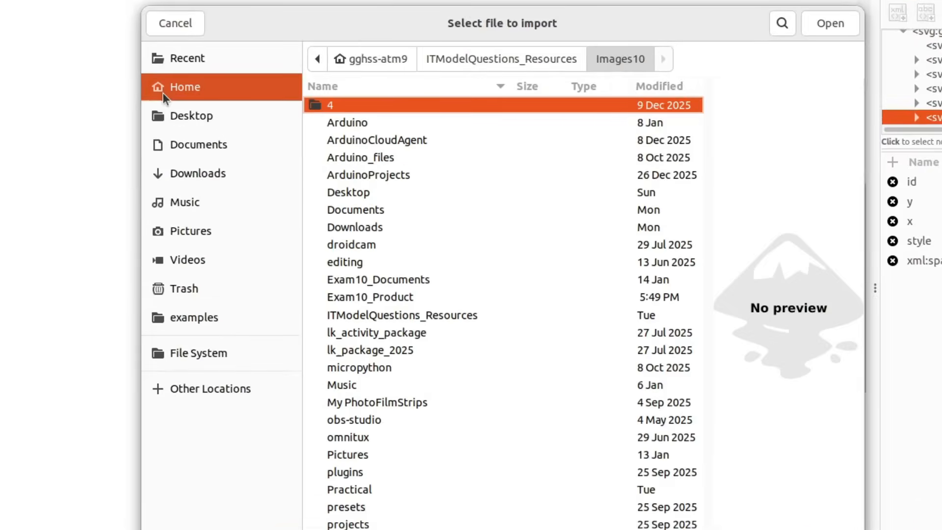
{"action": "double_click", "coordinate": [420, 318]}
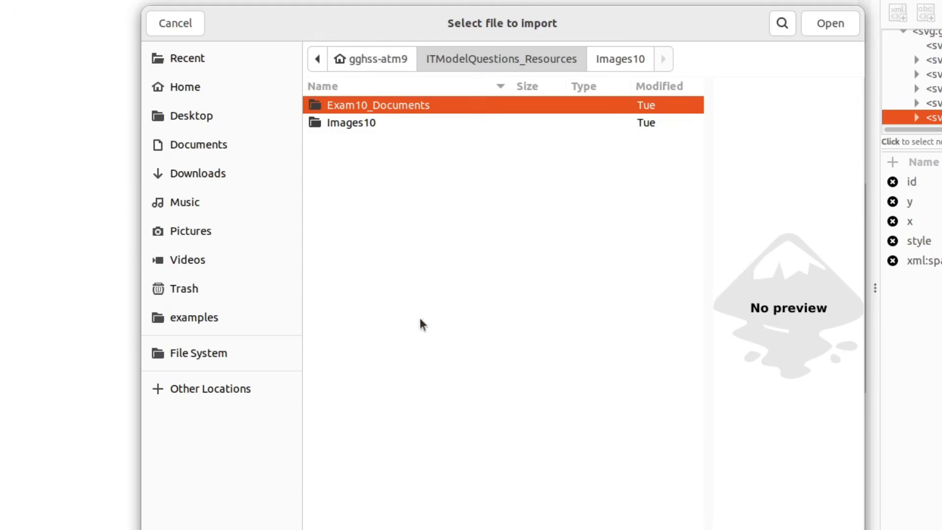
{"action": "double_click", "coordinate": [362, 123]}
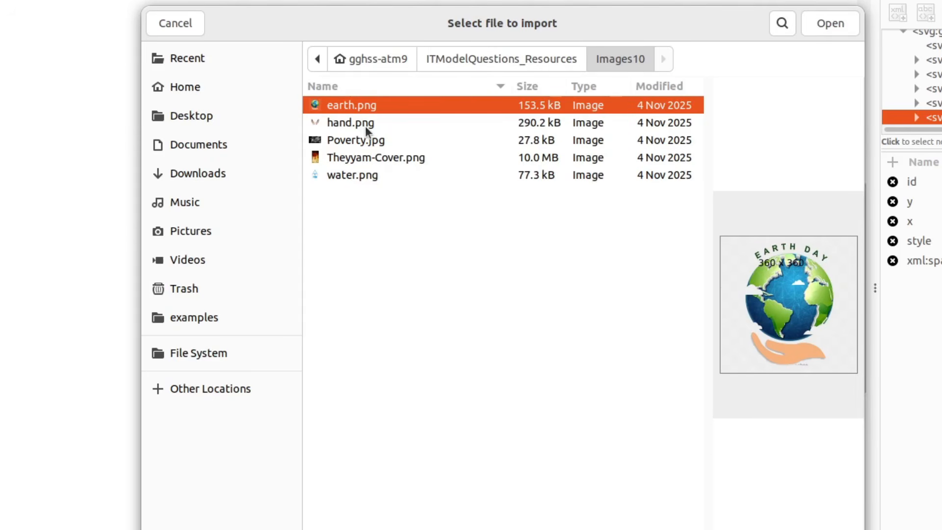
{"action": "left_click", "coordinate": [365, 125]}
{"action": "left_click", "coordinate": [835, 24]}
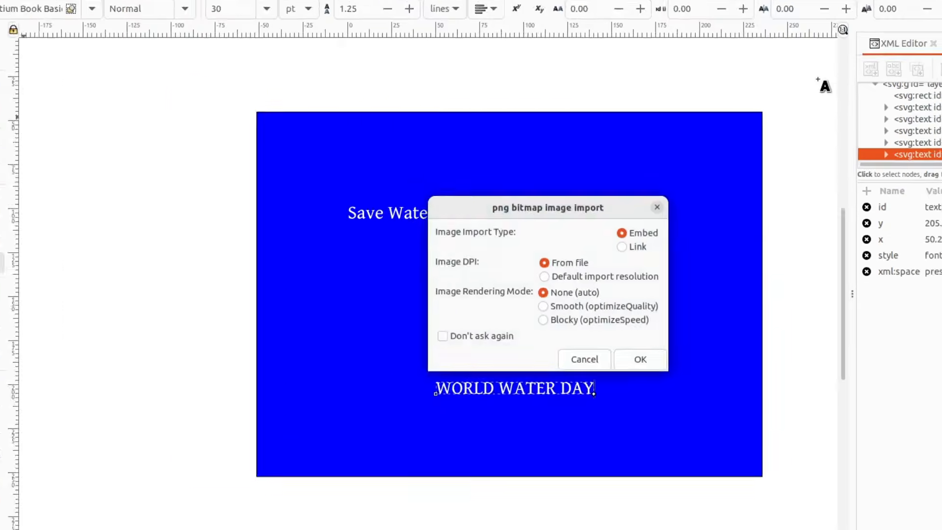
{"action": "left_click", "coordinate": [654, 360]}
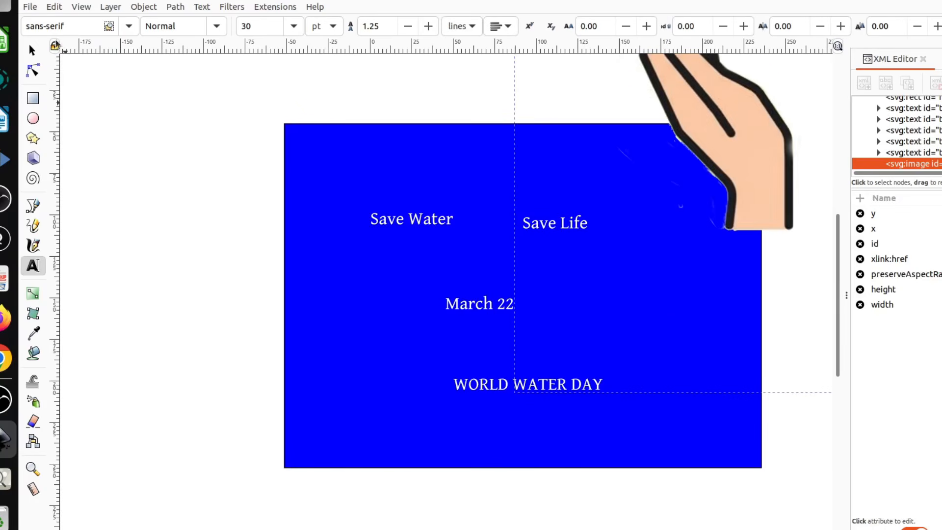
- Import water.png from the Images10 folder as an embedded image
{"action": "left_click", "coordinate": [27, 9]}
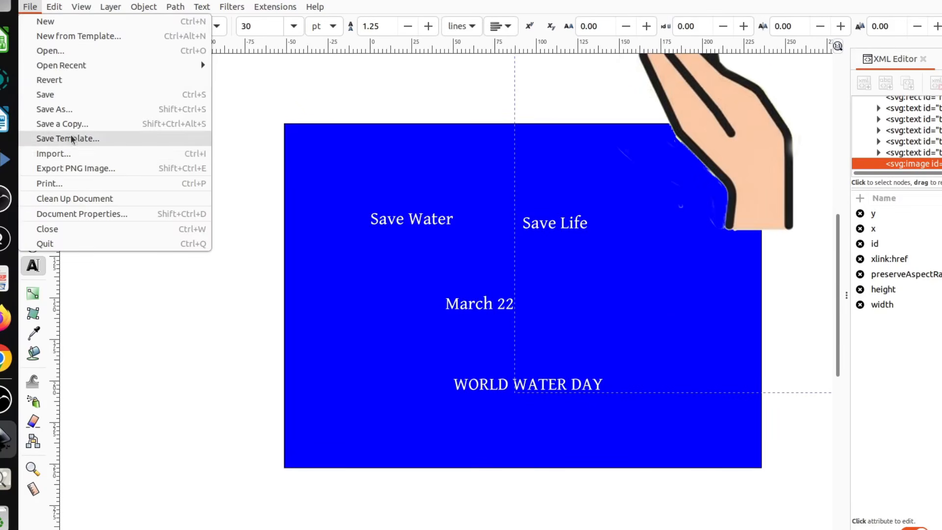
{"action": "left_click", "coordinate": [71, 155]}
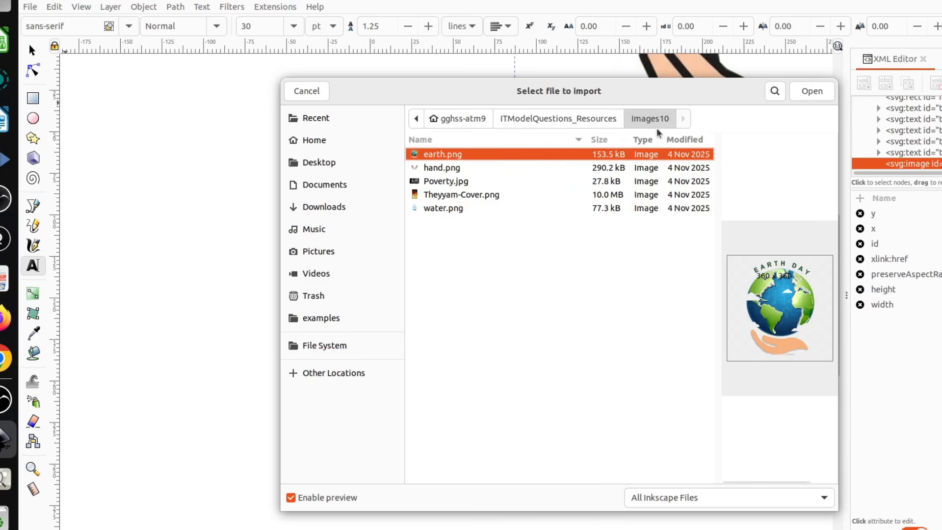
{"action": "left_click", "coordinate": [439, 210]}
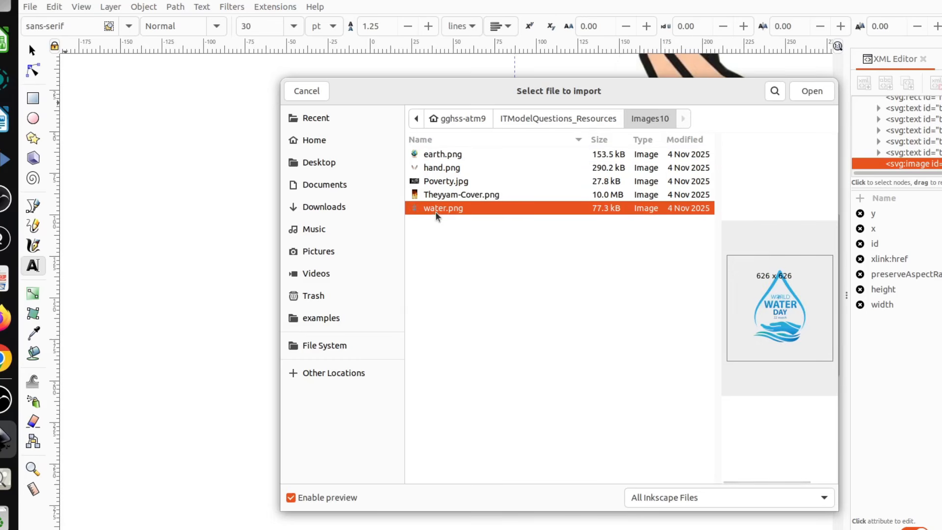
{"action": "left_click", "coordinate": [812, 92]}
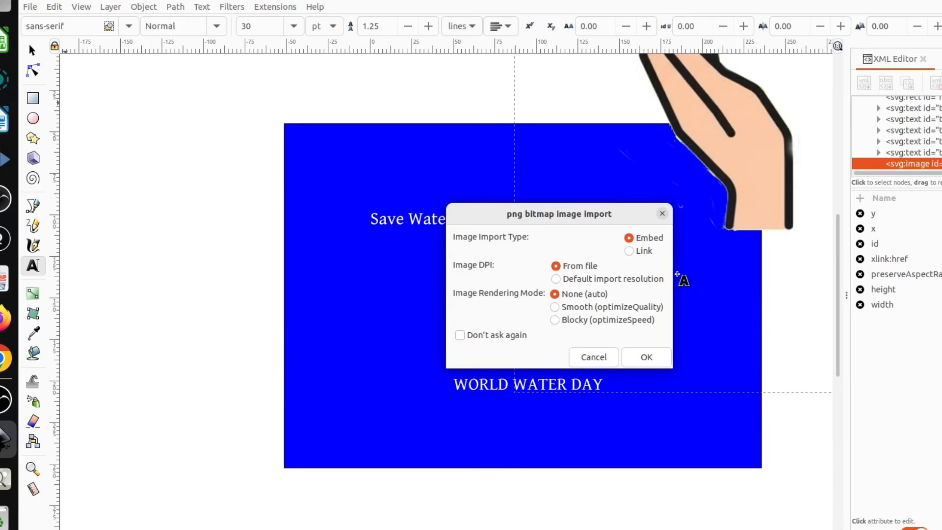
{"action": "left_click", "coordinate": [647, 357]}
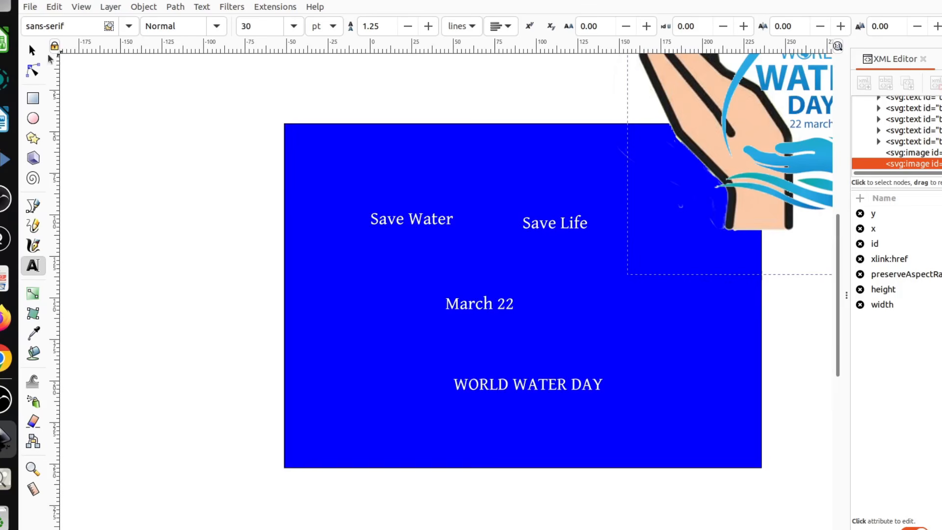
- Shrink the water drop image to about 73 mm square and place it between the "Save Water" and "Save Life" texts
{"action": "left_click", "coordinate": [30, 54]}
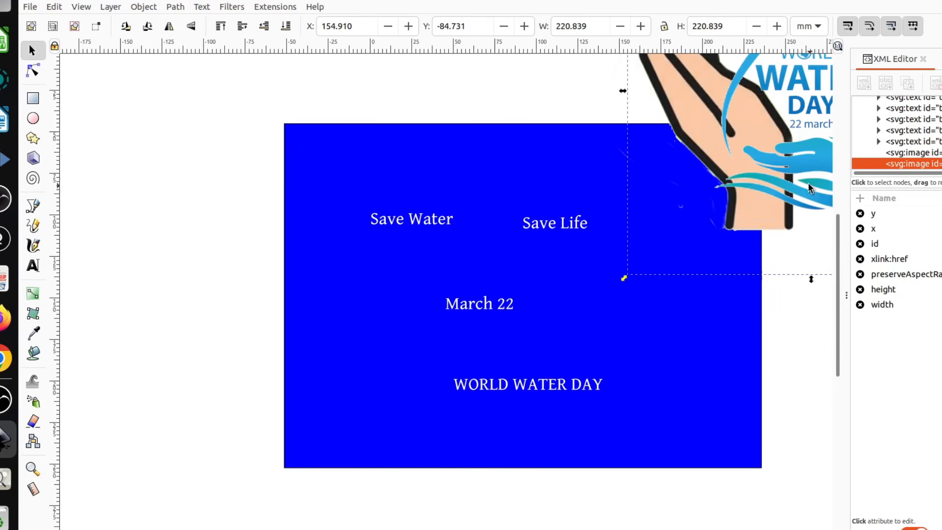
{"action": "left_click_drag", "start_coordinate": [803, 191], "coordinate": [472, 384]}
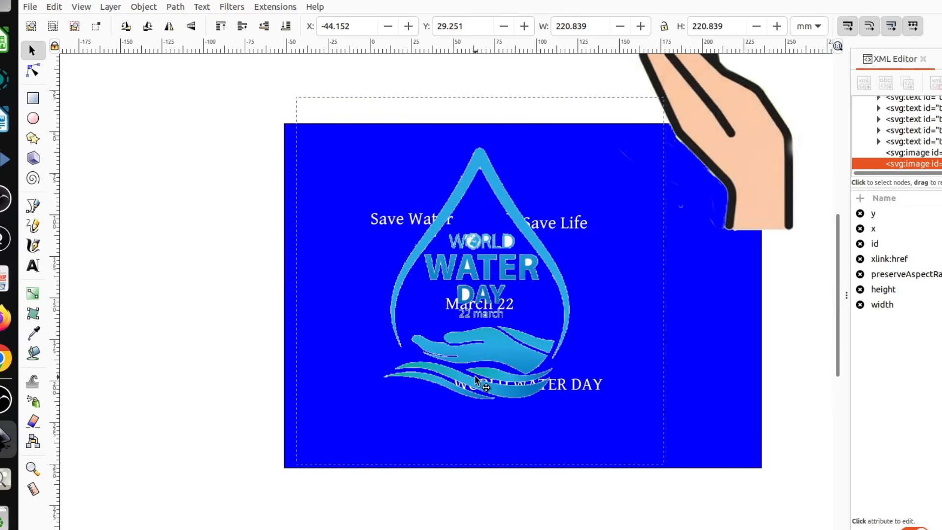
{"action": "left_click_drag", "start_coordinate": [666, 472], "coordinate": [419, 230]}
{"action": "left_click_drag", "start_coordinate": [361, 168], "coordinate": [381, 178]}
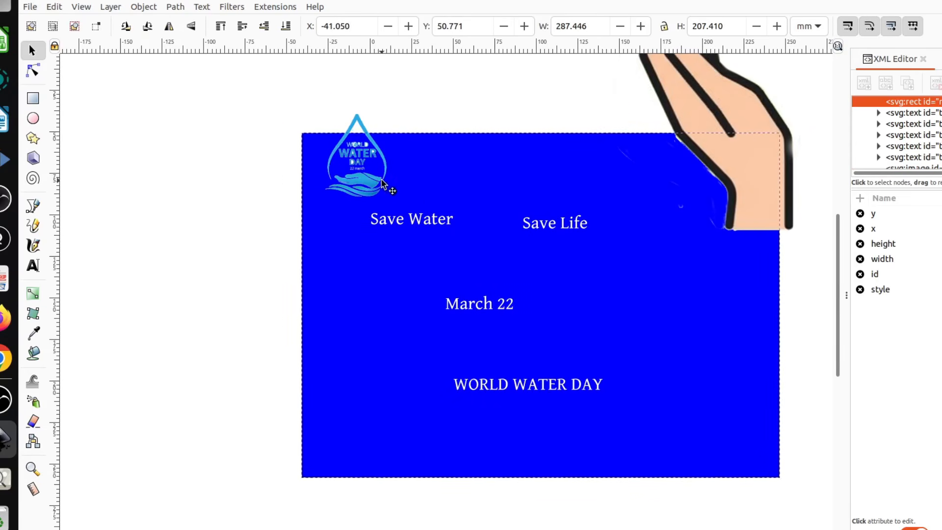
{"action": "key", "text": "ctrl+z"}
{"action": "left_click", "coordinate": [378, 146]}
{"action": "left_click_drag", "start_coordinate": [378, 145], "coordinate": [513, 229]}
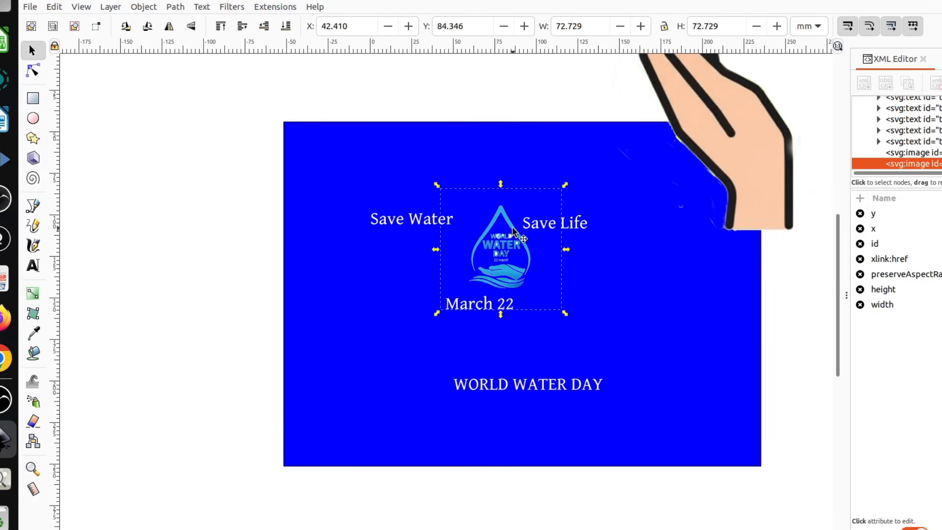
- Shrink the hands image proportionally and place it so the two hands cup the water drop
{"action": "left_click", "coordinate": [462, 322]}
{"action": "left_click", "coordinate": [784, 184]}
{"action": "left_click_drag", "start_coordinate": [775, 180], "coordinate": [447, 309]}
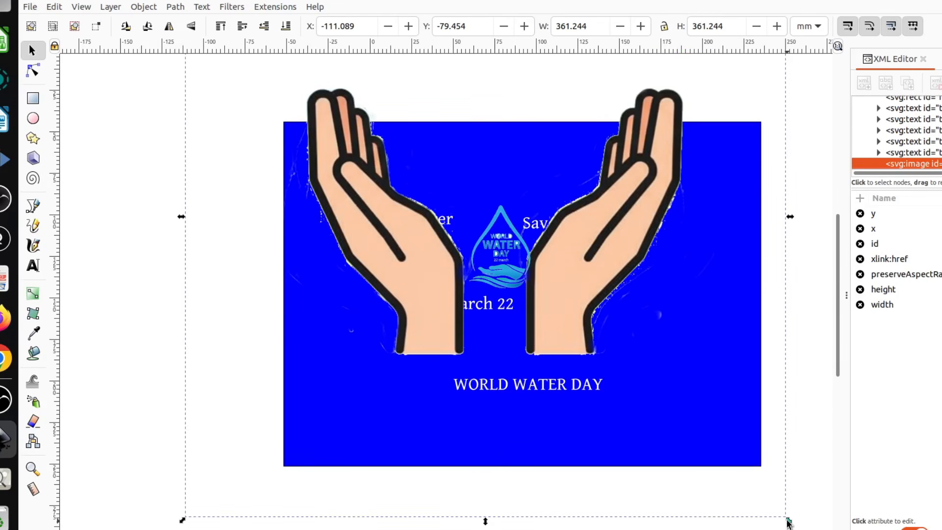
{"action": "left_click_drag", "start_coordinate": [788, 521], "coordinate": [490, 261]}
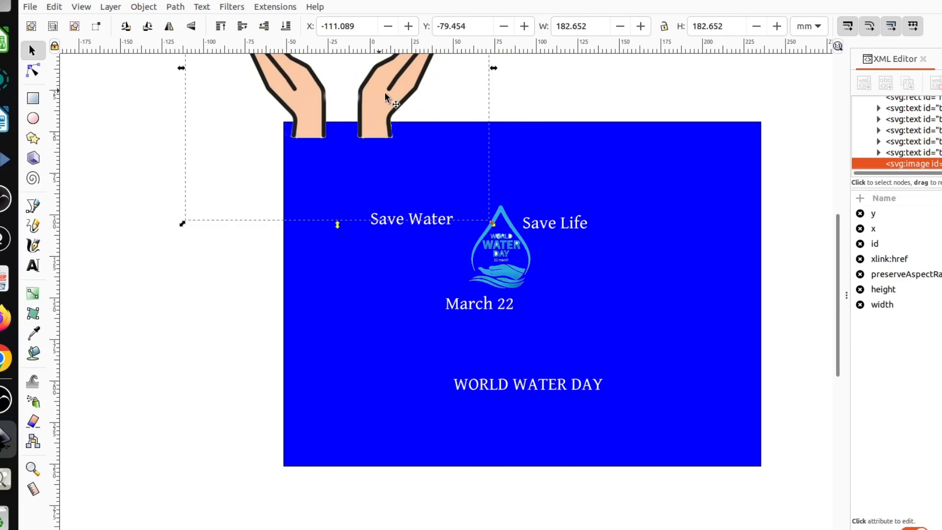
{"action": "left_click_drag", "start_coordinate": [386, 95], "coordinate": [568, 311]}
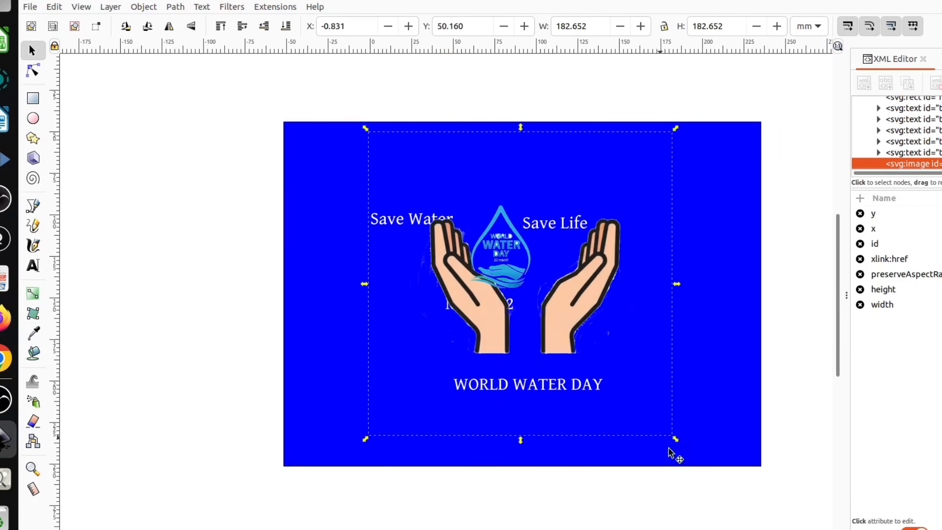
{"action": "left_click_drag", "start_coordinate": [678, 443], "coordinate": [726, 414]}
{"action": "key", "text": "ctrl+z"}
{"action": "left_click_drag", "start_coordinate": [676, 442], "coordinate": [611, 374]}
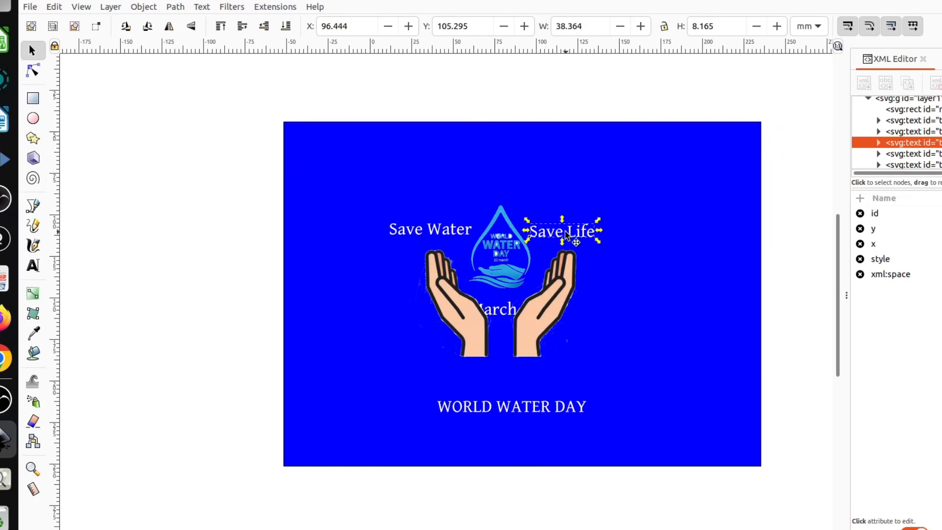
- Move the "March 22" text down to sit centred just beneath the hands' wrists
{"action": "left_click", "coordinate": [504, 318]}
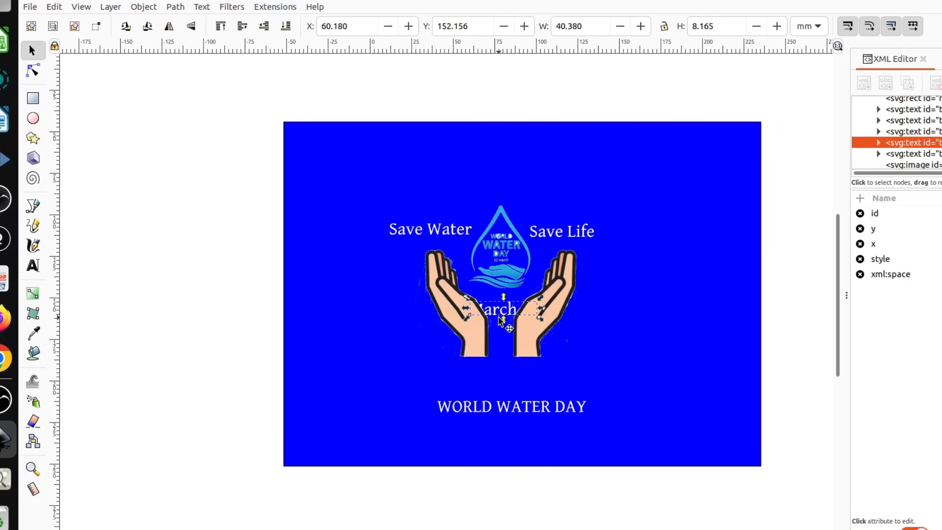
{"action": "left_click_drag", "start_coordinate": [503, 316], "coordinate": [510, 372]}
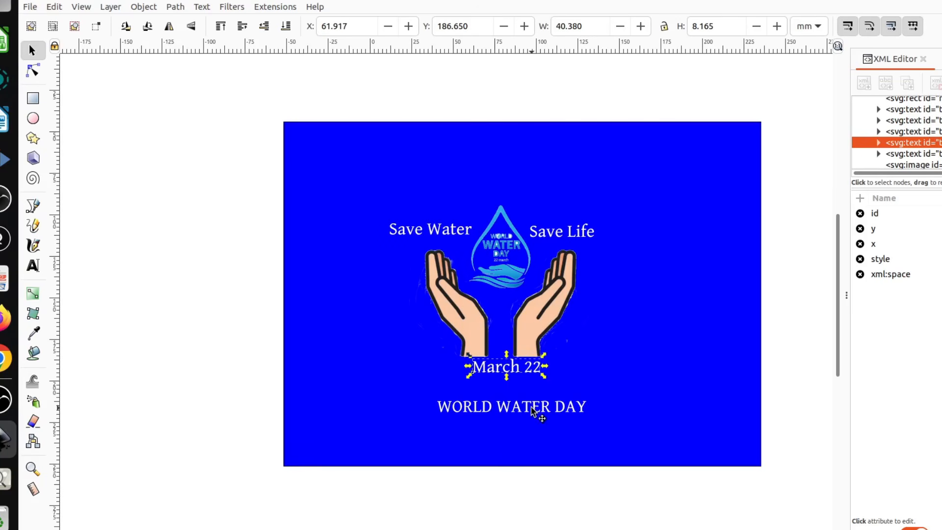
- Check the heading style in the reference poster, then set the "WORLD WATER DAY" text to 48 pt Bold
{"action": "left_click", "coordinate": [535, 412]}
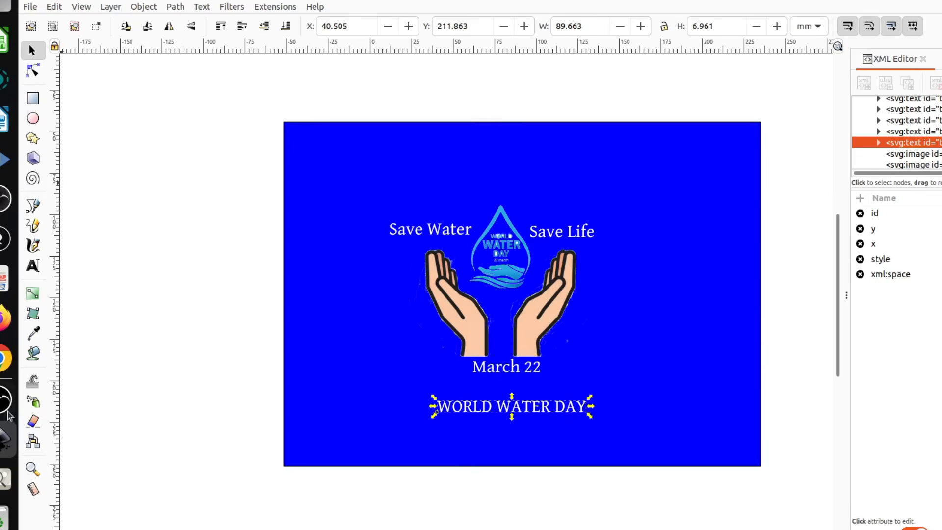
{"action": "left_click", "coordinate": [4, 481]}
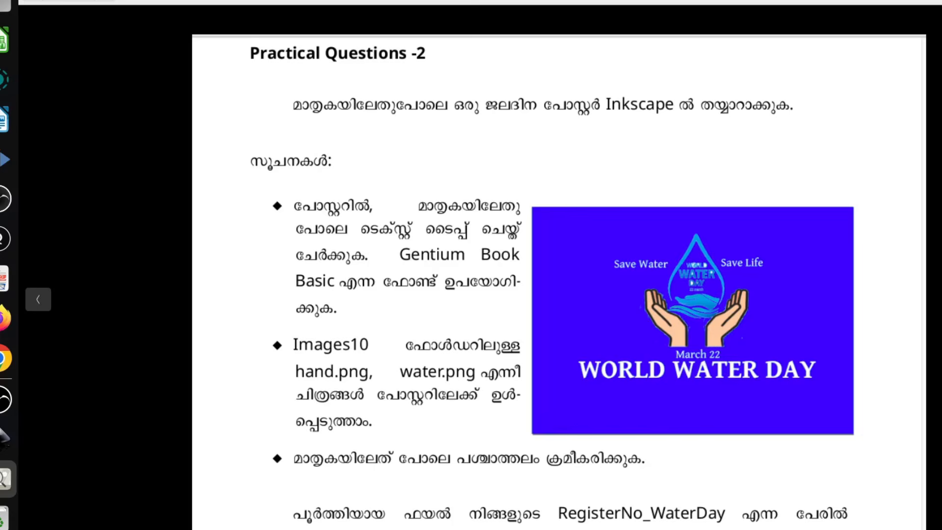
{"action": "key", "text": "alt+Tab"}
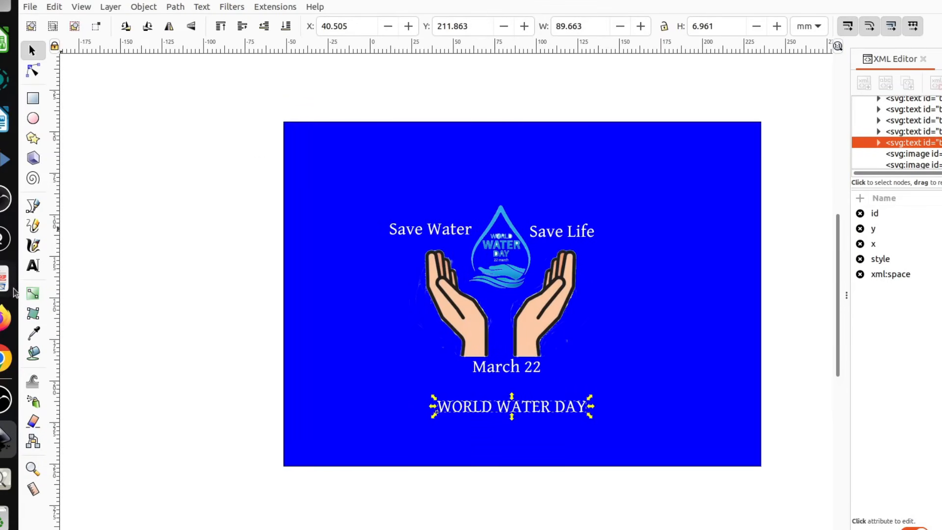
{"action": "left_click", "coordinate": [33, 266]}
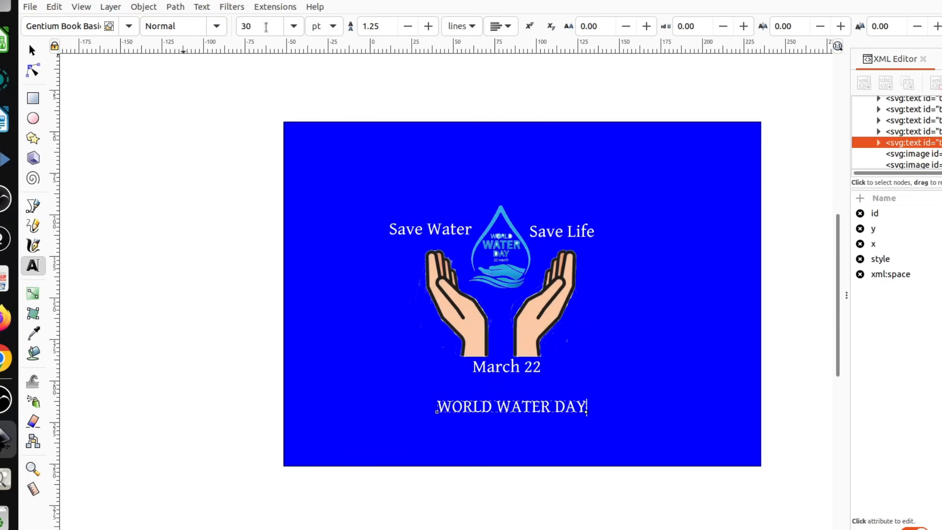
{"action": "left_click", "coordinate": [273, 27]}
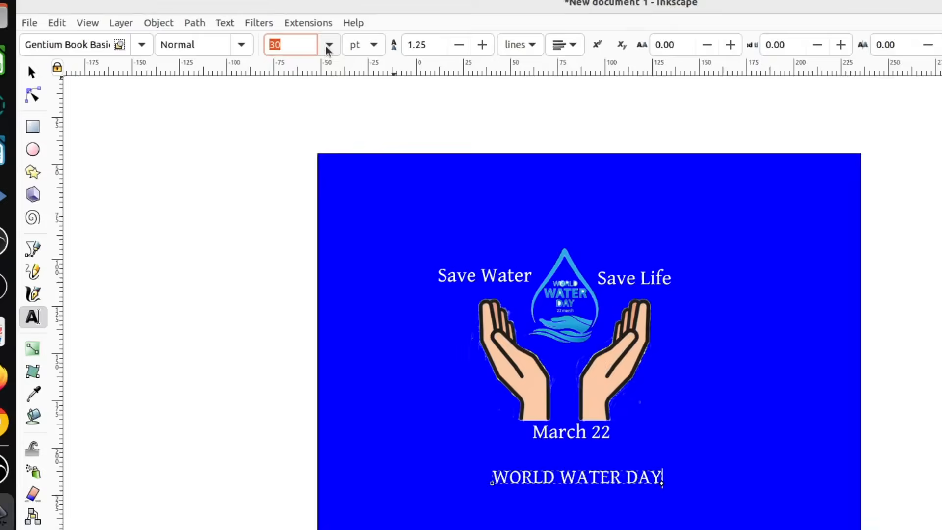
{"action": "left_click", "coordinate": [293, 26]}
{"action": "left_click", "coordinate": [252, 352]}
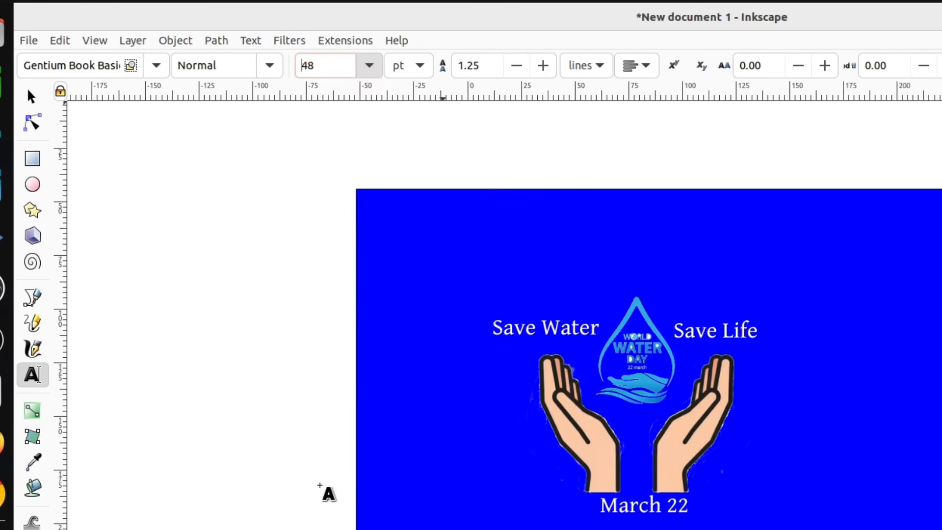
{"action": "left_click", "coordinate": [272, 66]}
{"action": "left_click", "coordinate": [236, 136]}
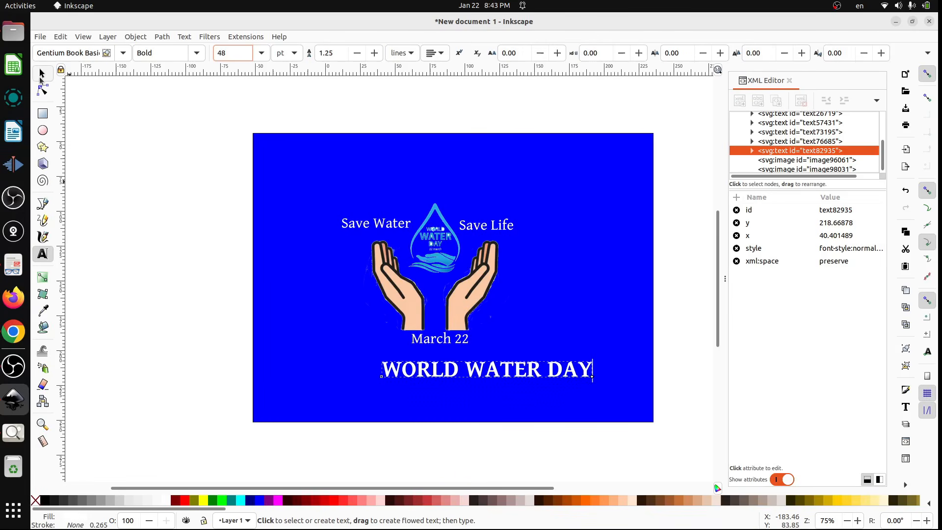
- Centre the "WORLD WATER DAY" heading beneath "March 22" and compare the layout with the reference poster
{"action": "left_click", "coordinate": [41, 75]}
{"action": "left_click_drag", "start_coordinate": [504, 374], "coordinate": [457, 370]}
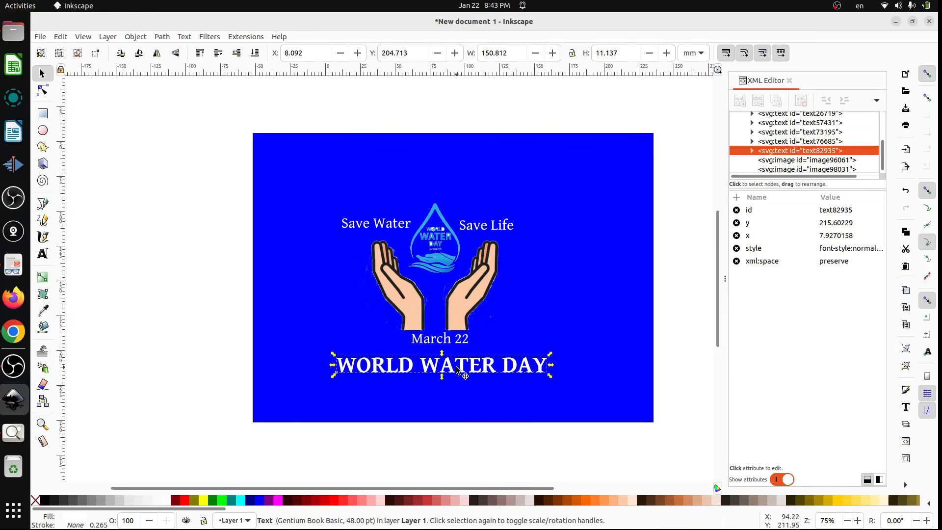
{"action": "key", "text": "alt+Tab"}
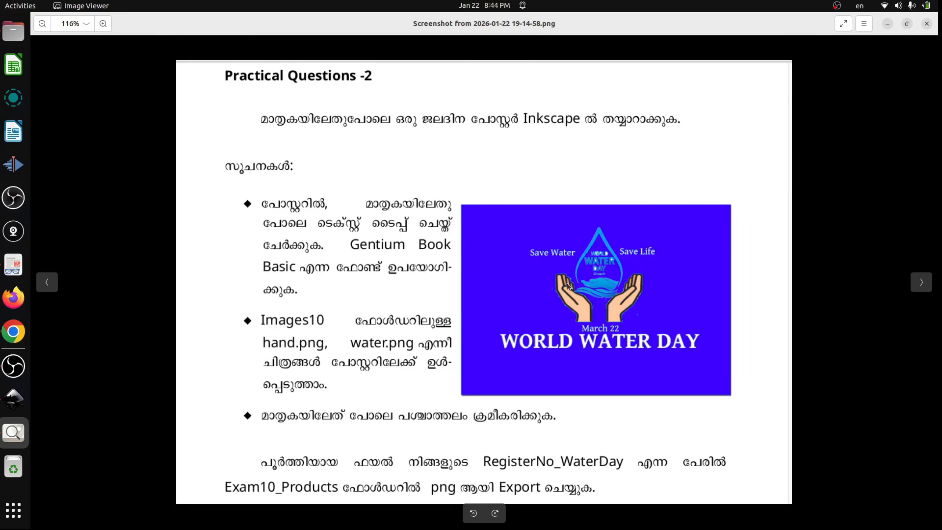
{"action": "left_click", "coordinate": [888, 24]}
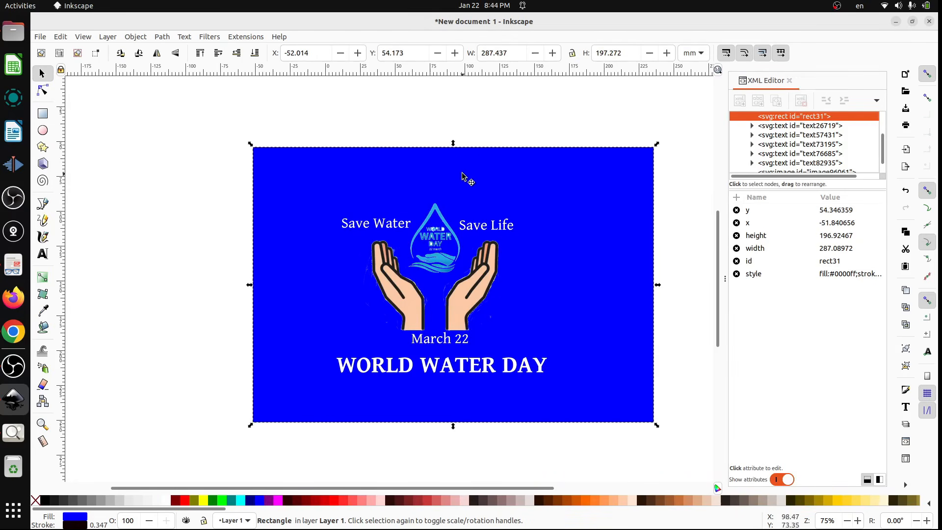
- Shrink the blue background rectangle to about 239 by 157 mm and shift it to frame the poster's texts and images
{"action": "left_click_drag", "start_coordinate": [453, 148], "coordinate": [452, 183]}
{"action": "left_click_drag", "start_coordinate": [246, 303], "coordinate": [288, 308]}
{"action": "left_click", "coordinate": [273, 306]}
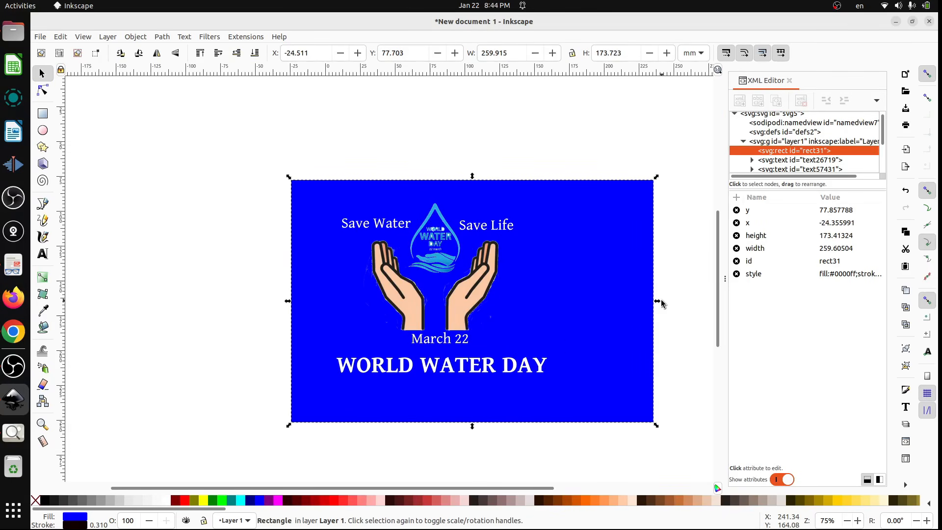
{"action": "left_click_drag", "start_coordinate": [661, 303], "coordinate": [630, 308]}
{"action": "left_click_drag", "start_coordinate": [457, 425], "coordinate": [448, 397]}
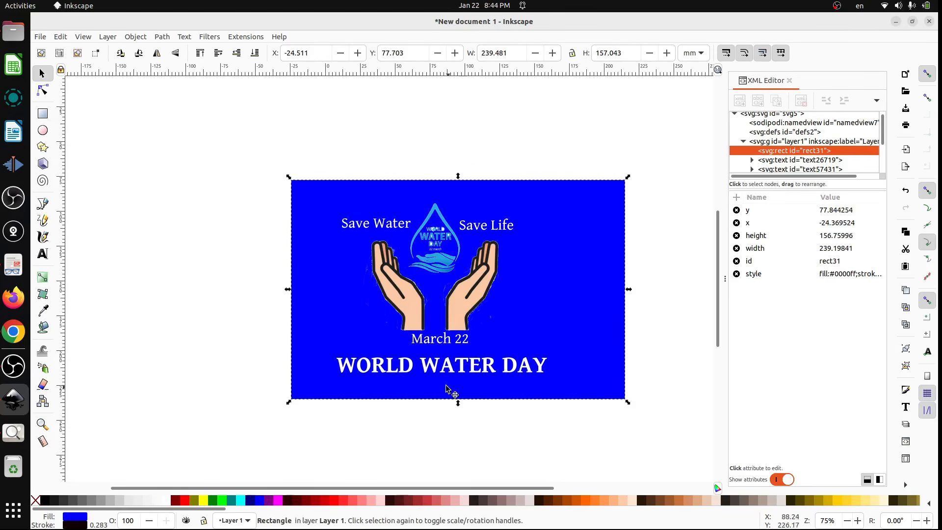
{"action": "left_click_drag", "start_coordinate": [583, 346], "coordinate": [573, 354]}
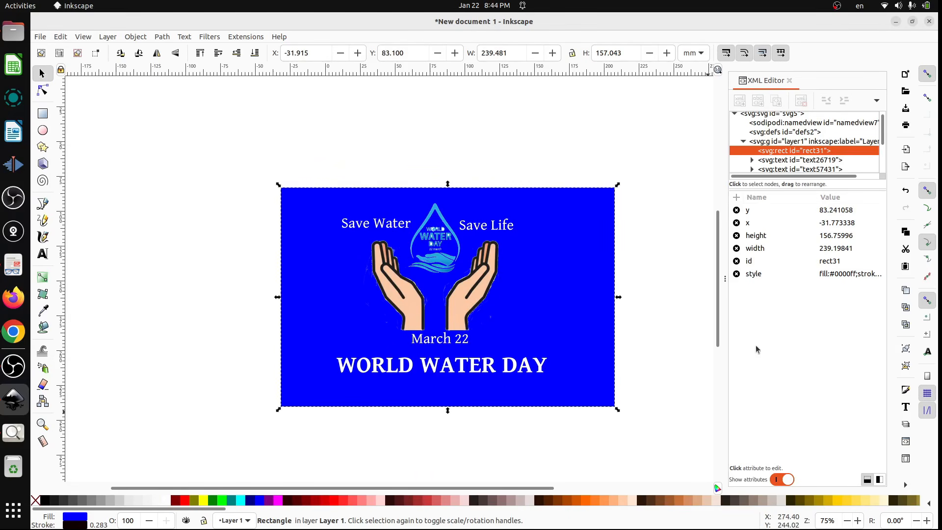
{"action": "left_click", "coordinate": [645, 260]}
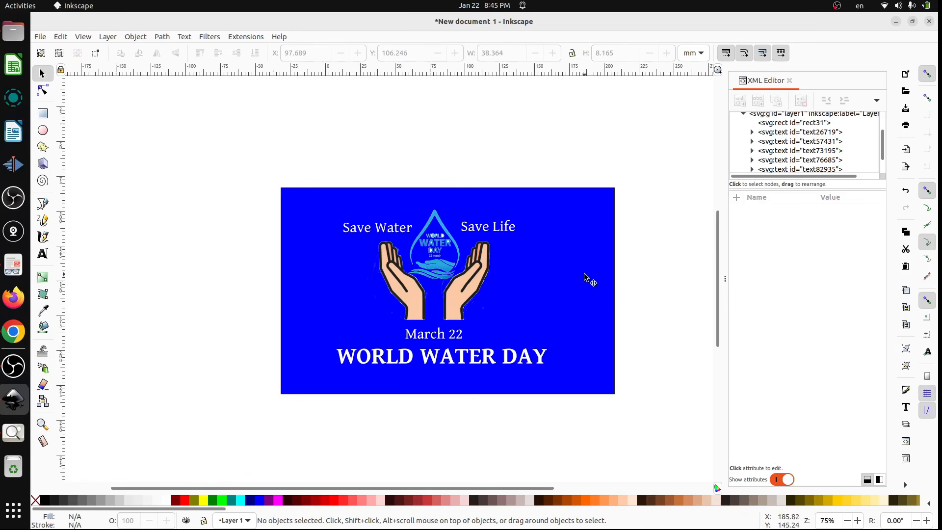
- Select the background, all poster texts and both images, and group them into one object
{"action": "left_click_drag", "start_coordinate": [217, 128], "coordinate": [647, 407]}
{"action": "left_click_drag", "start_coordinate": [660, 447], "coordinate": [660, 447]}
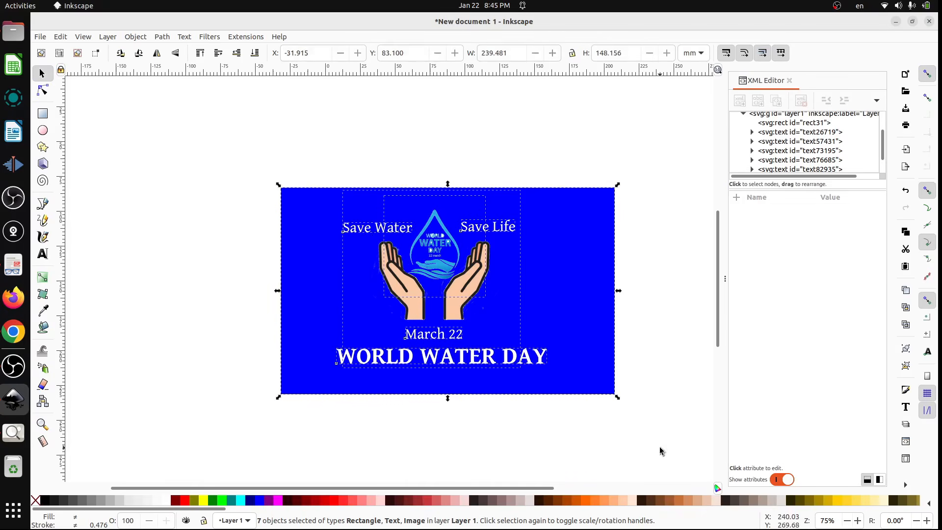
{"action": "left_click", "coordinate": [136, 36]}
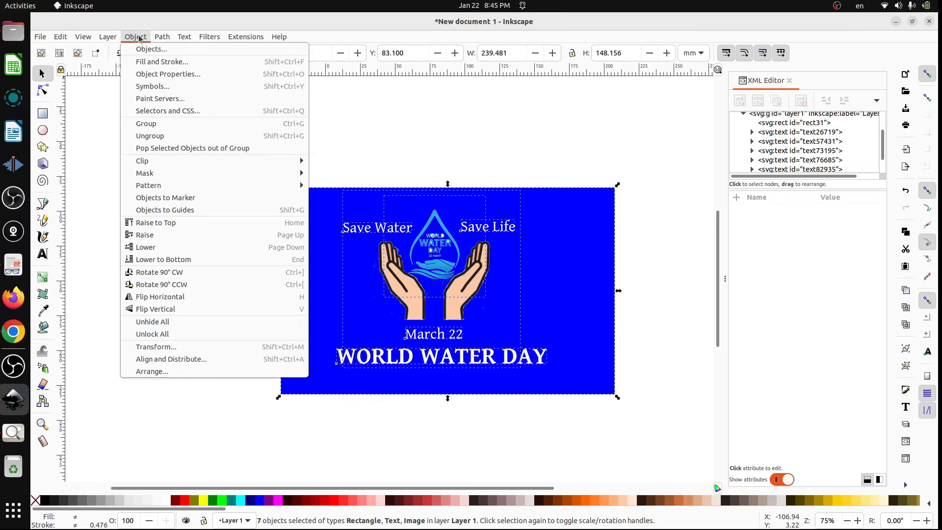
{"action": "left_click", "coordinate": [162, 123]}
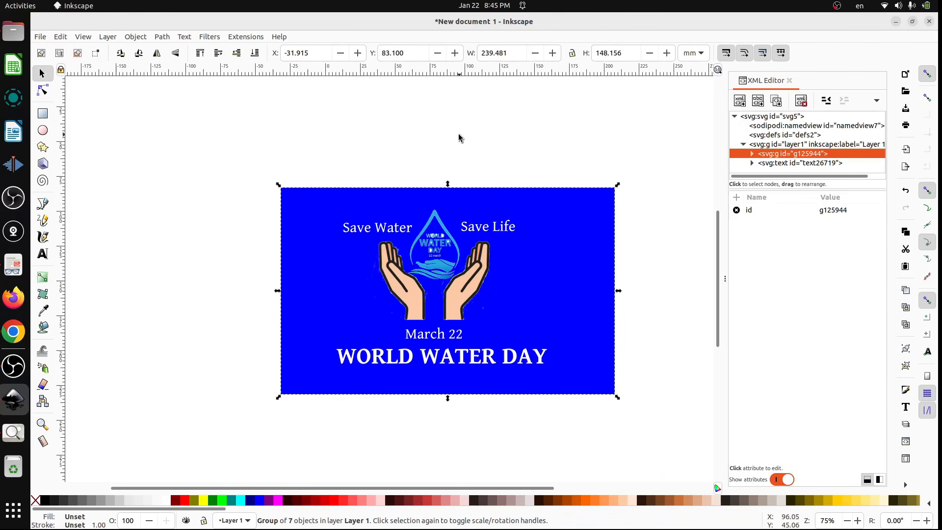
- Export the selected group as a PNG into the Exam10_Product folder, named with the register number followed by "_WaterDay"
{"action": "left_click", "coordinate": [41, 37]}
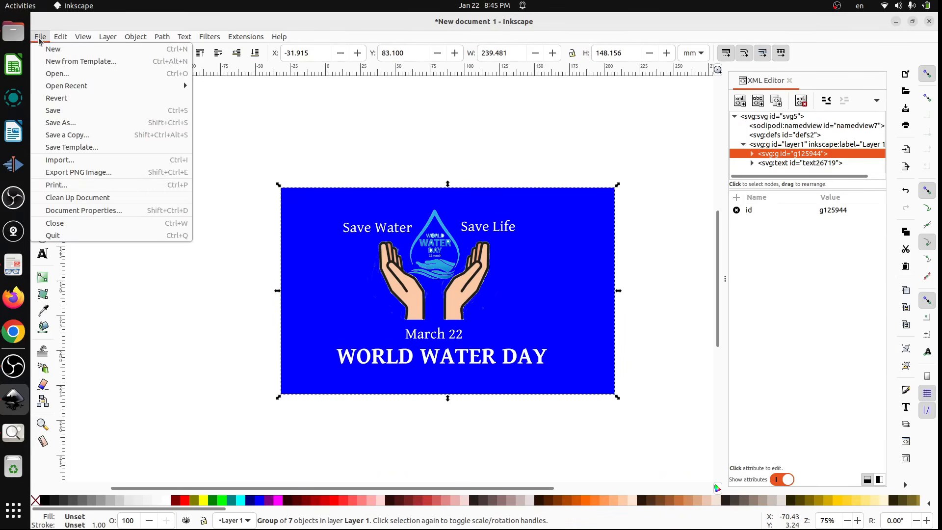
{"action": "left_click", "coordinate": [118, 175]}
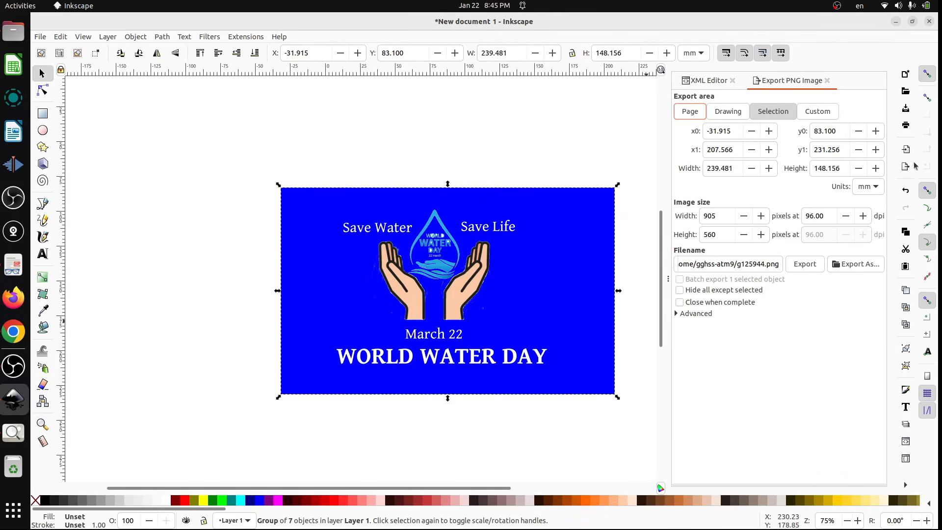
{"action": "left_click", "coordinate": [773, 117]}
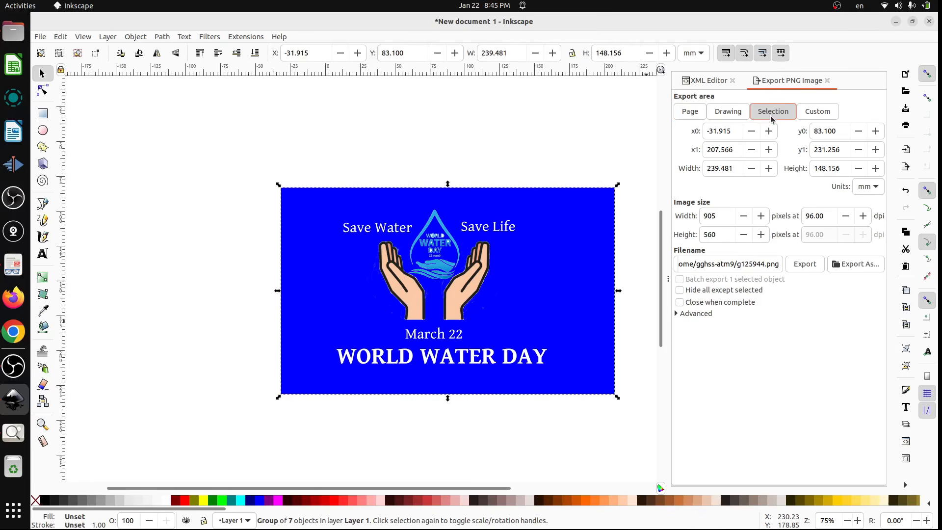
{"action": "left_click", "coordinate": [867, 265]}
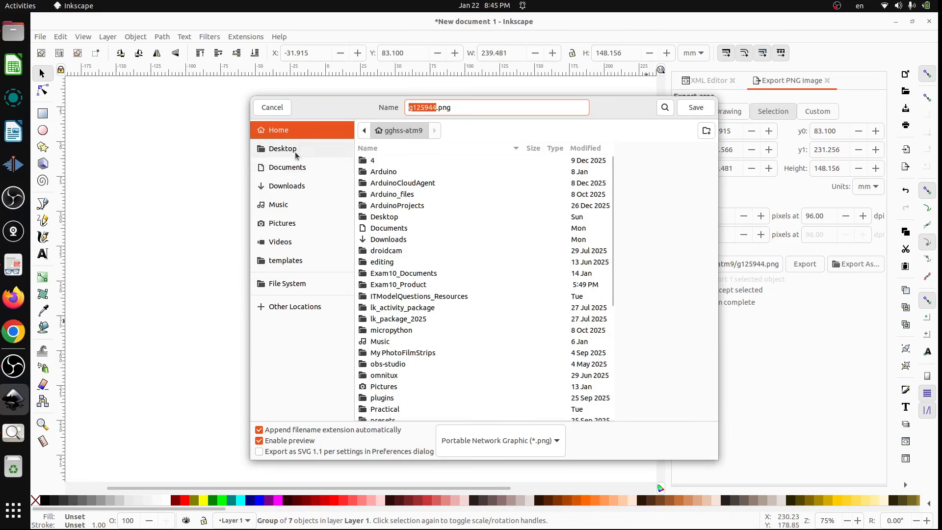
{"action": "double_click", "coordinate": [420, 285]}
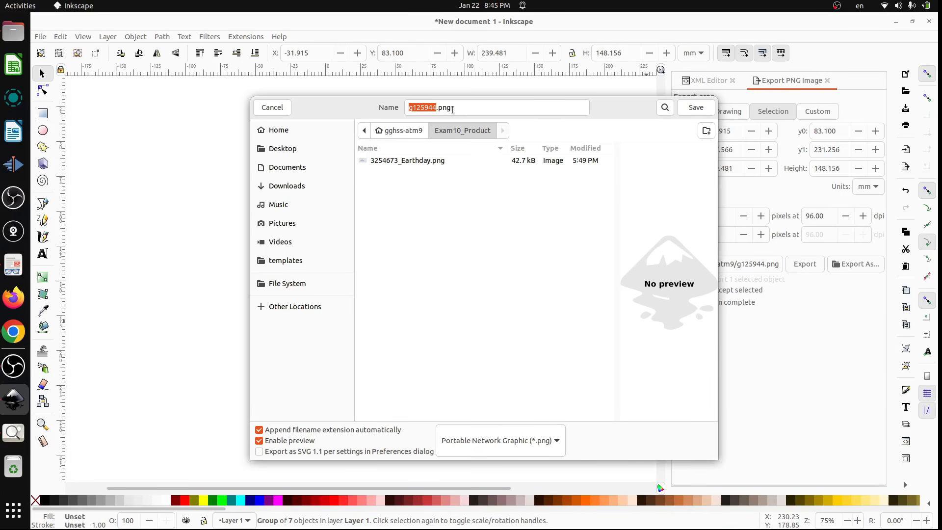
{"action": "key", "text": "ctrl+a"}
{"action": "type", "text": "6565767_"}
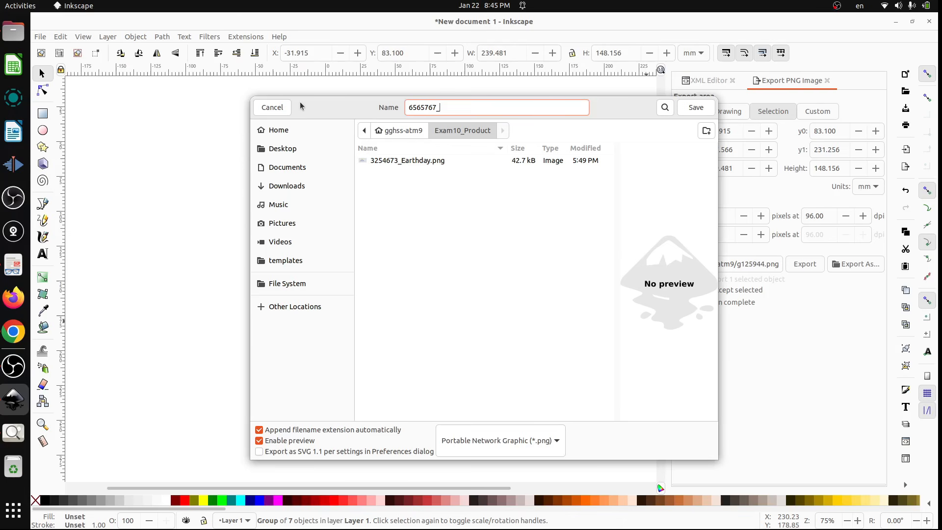
{"action": "type", "text": "WaterDay"}
{"action": "left_click", "coordinate": [697, 108]}
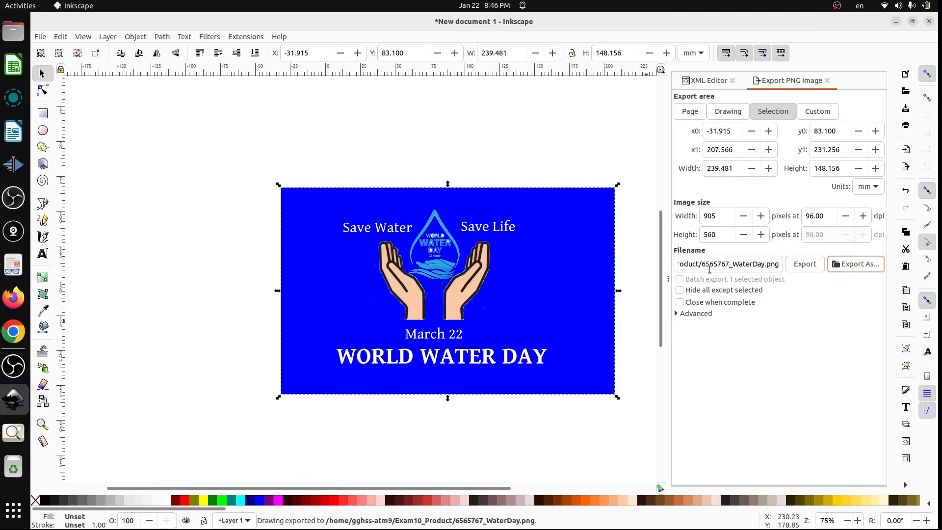